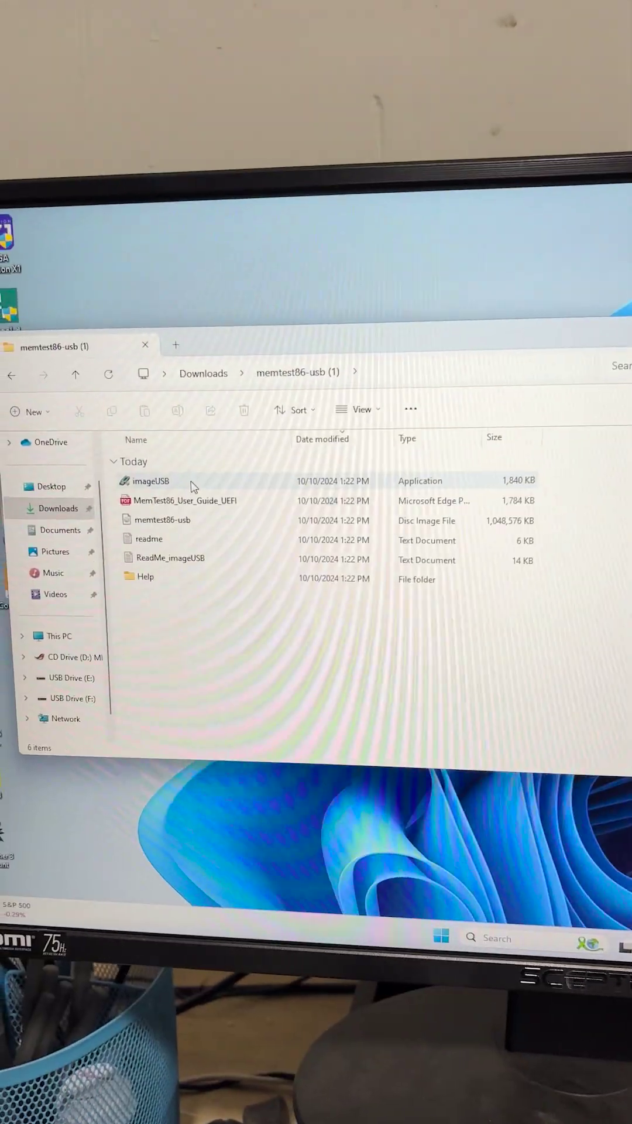
Step: Launch imageUSB from the memtest86-usb folder, bringing up the permission prompt
double_click(211, 476)
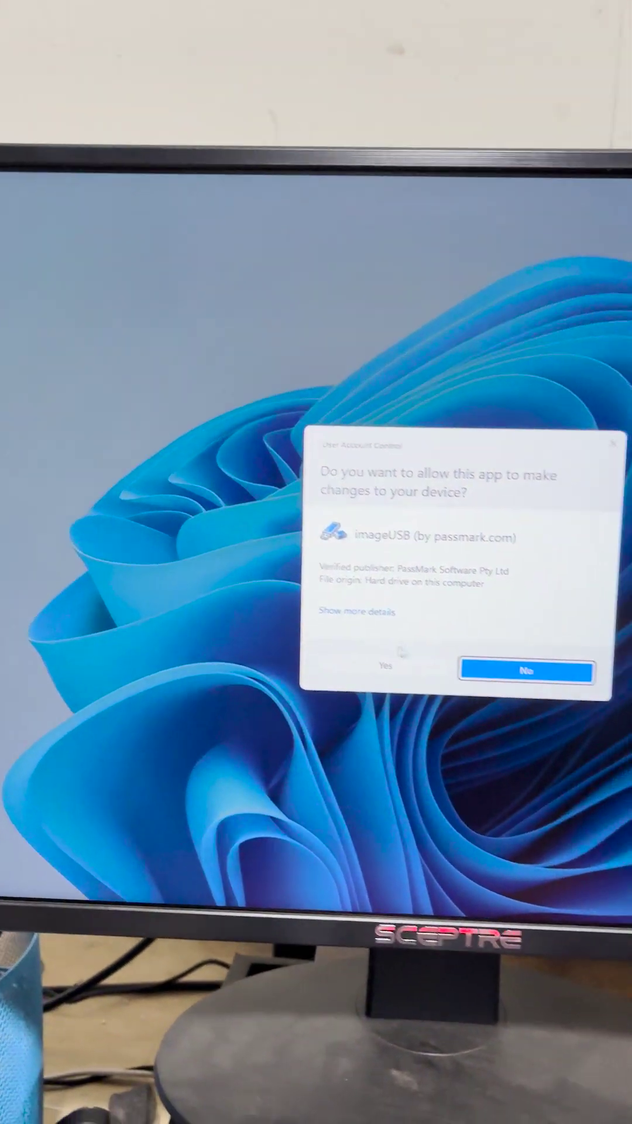
Step: Allow imageUSB to run and tick USB DISK 3.0 as the target drive
click(400, 651)
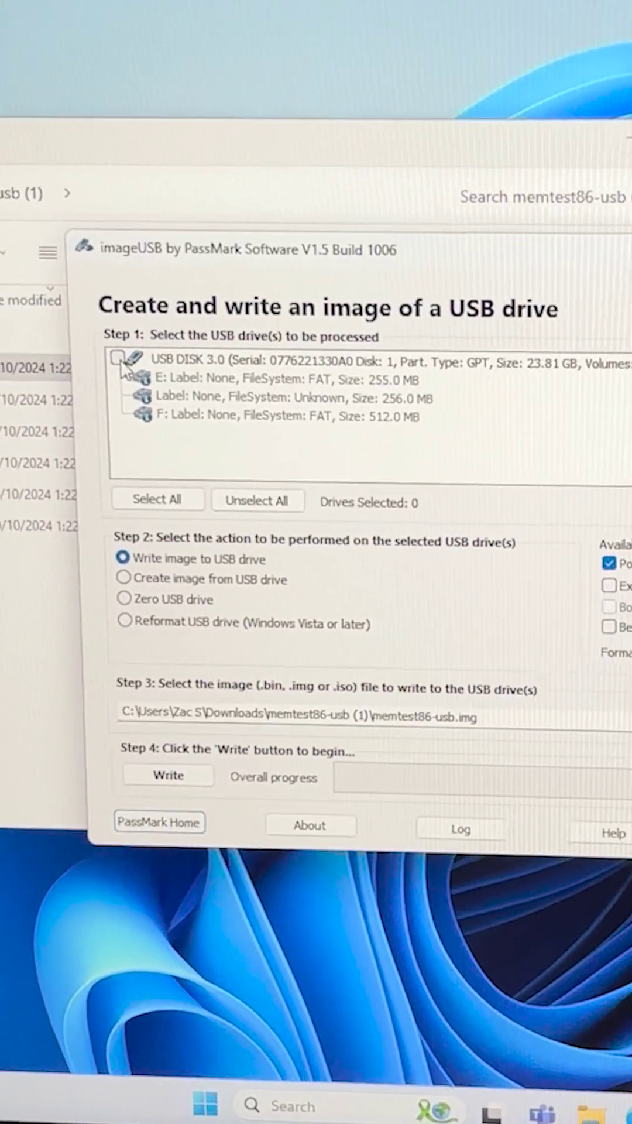
click(117, 360)
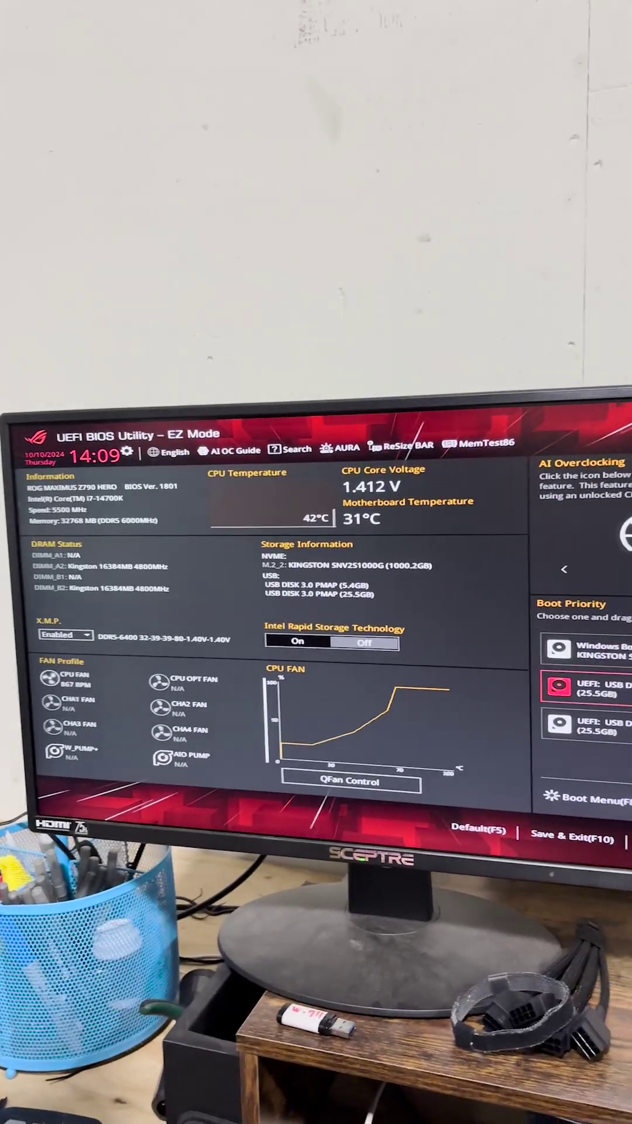
Step: Rank both USB DISK 3.0 partitions above Windows Boot Manager in Boot Priority
drag(625, 689, 625, 648)
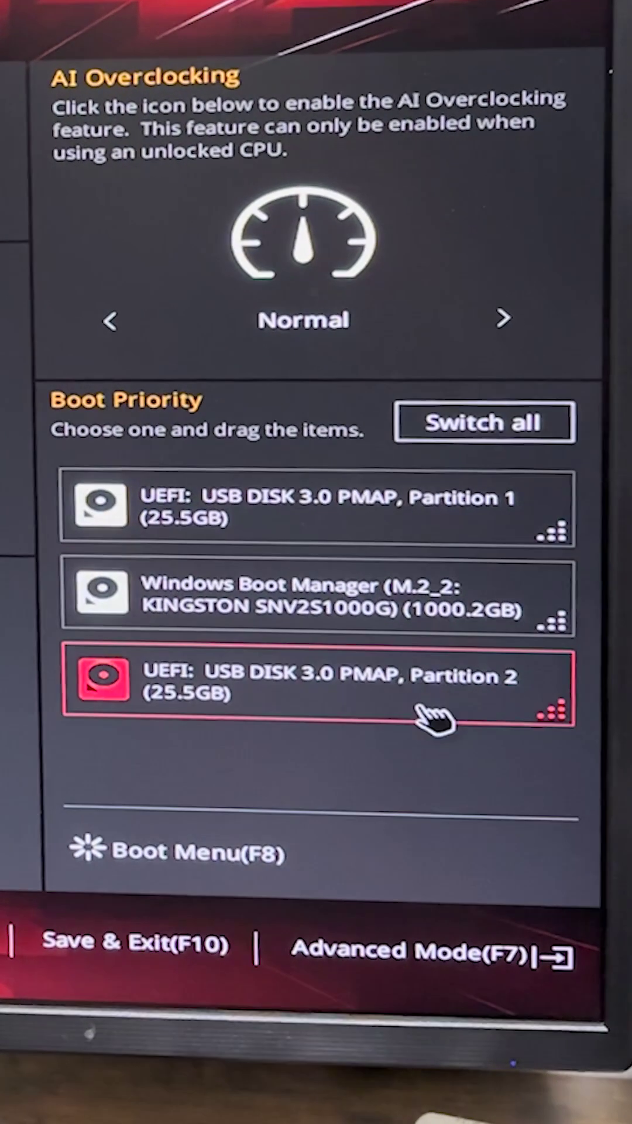
drag(431, 715, 446, 659)
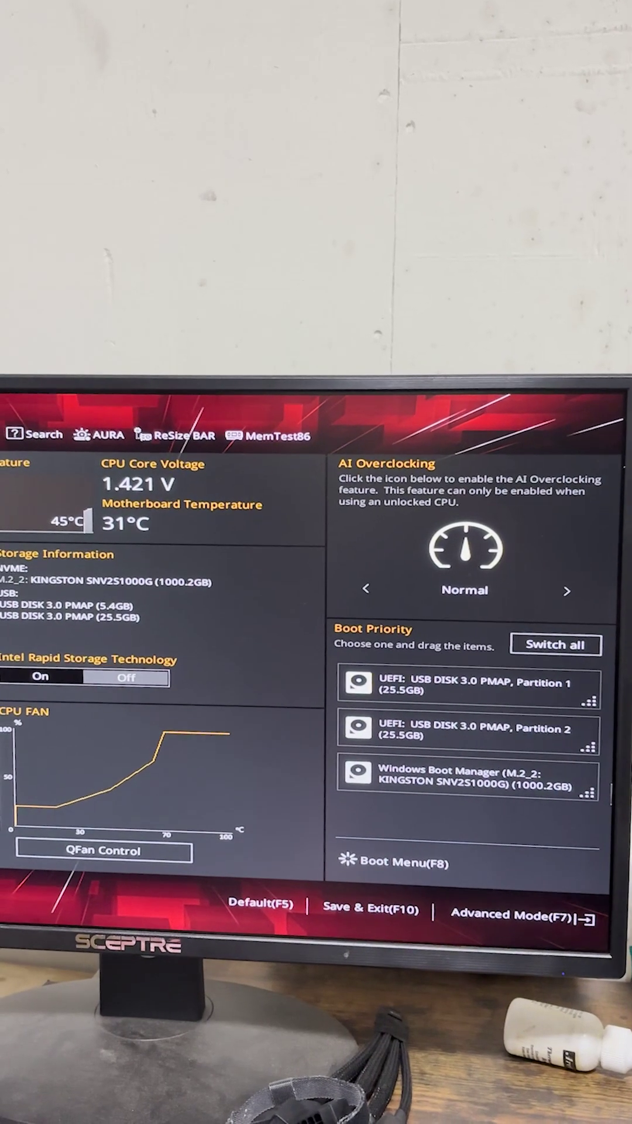
Step: Save the boot order with F10 and continue into MemTest86's system information
key(F10)
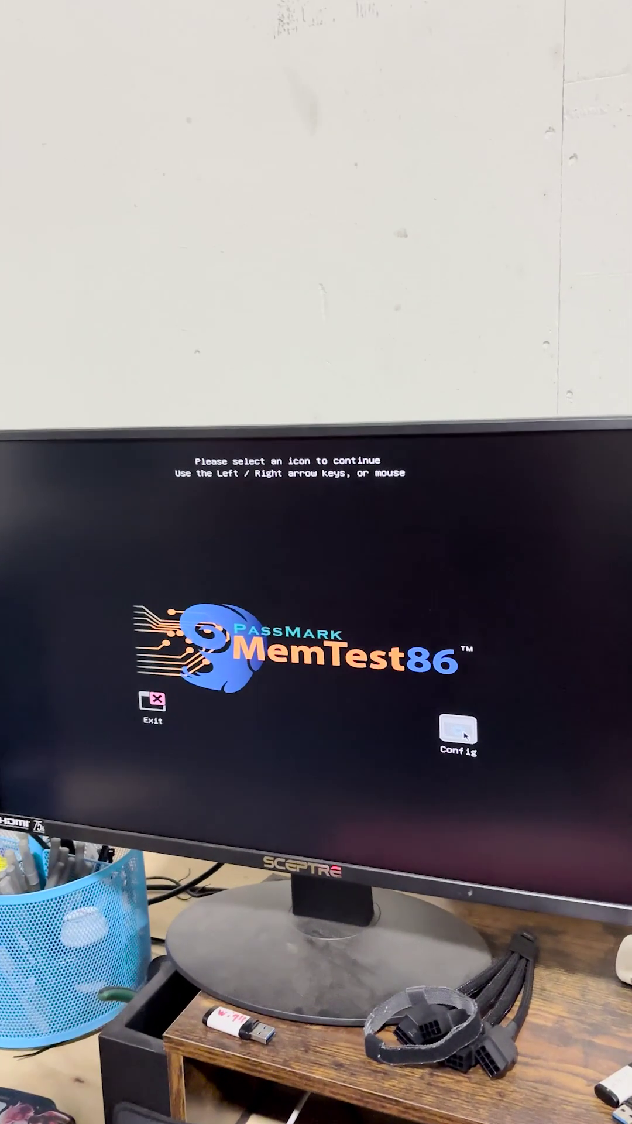
click(477, 717)
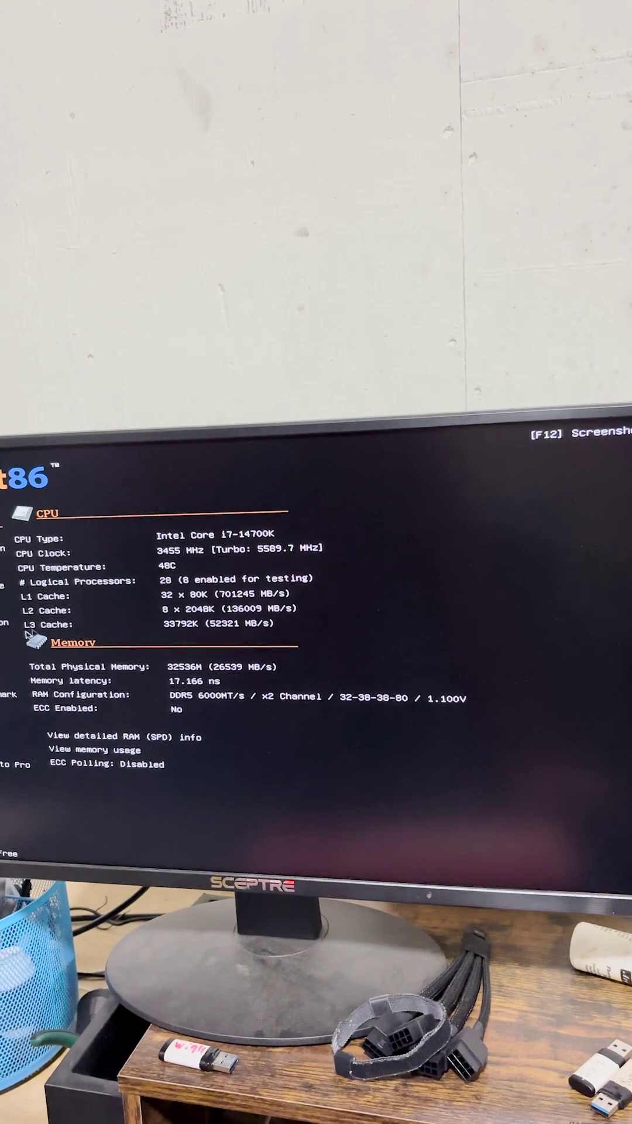